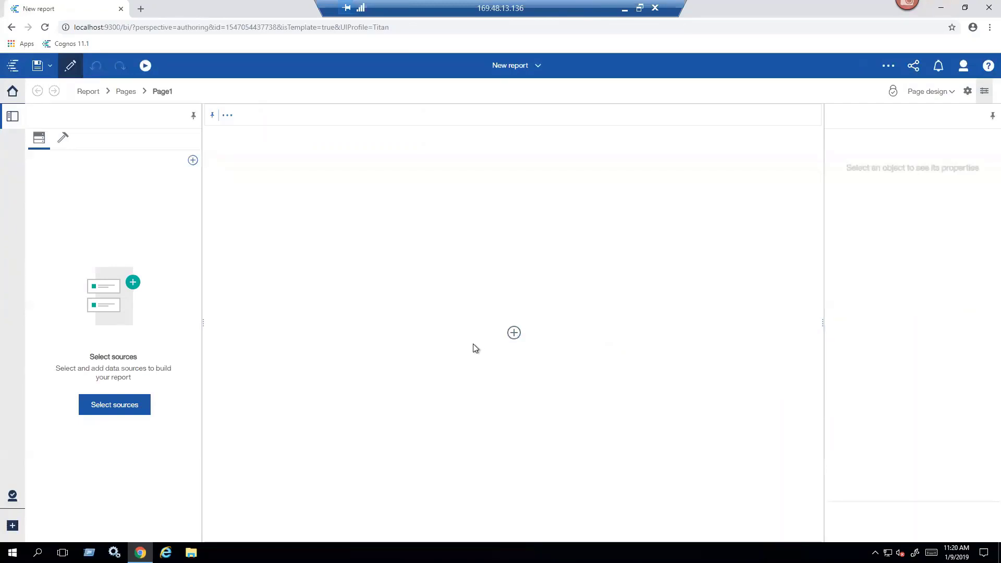
# Insert a crosstab into the empty report page, keeping the default name Crosstab1 and query Query1.
pyautogui.click(513, 333)
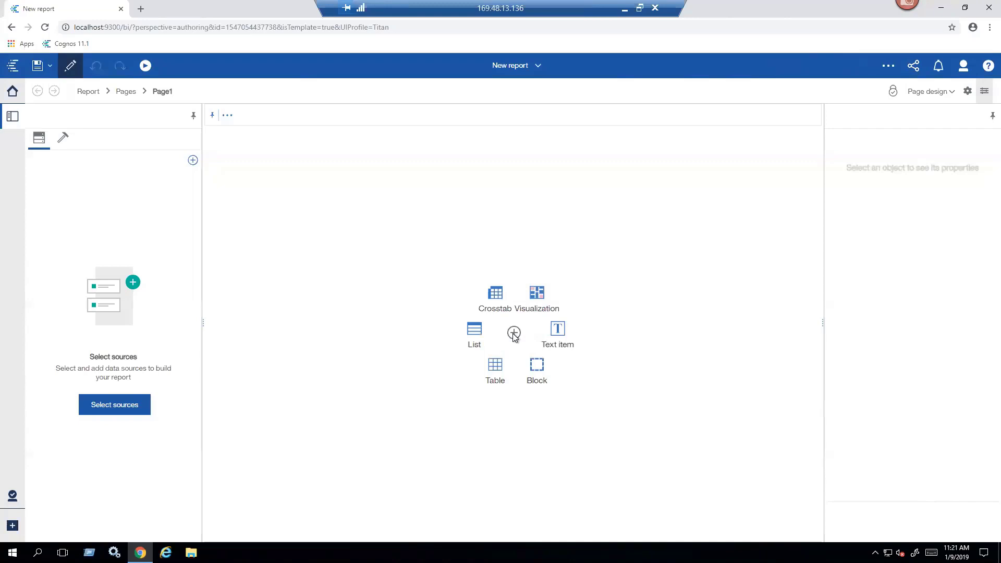
pyautogui.click(494, 295)
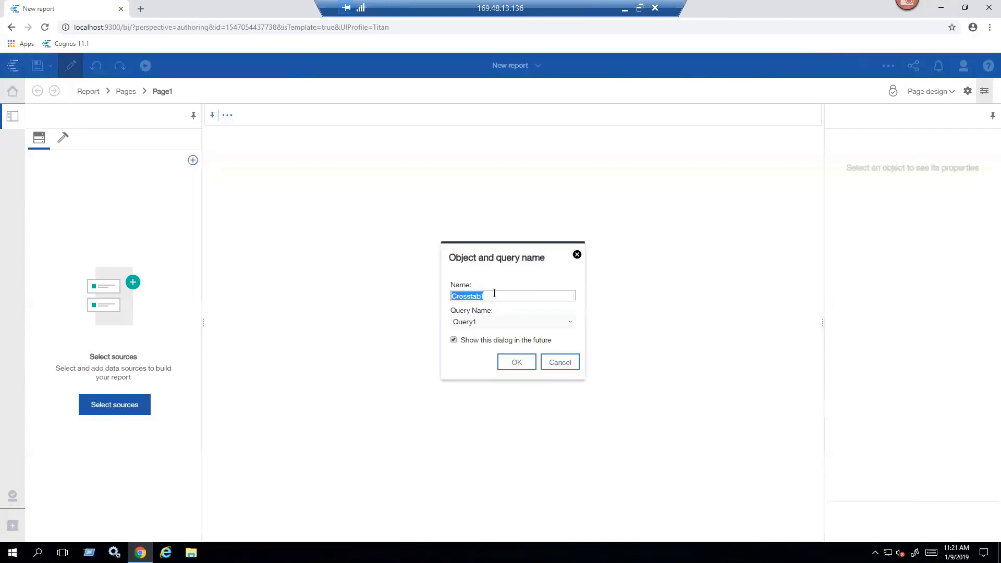
pyautogui.click(516, 365)
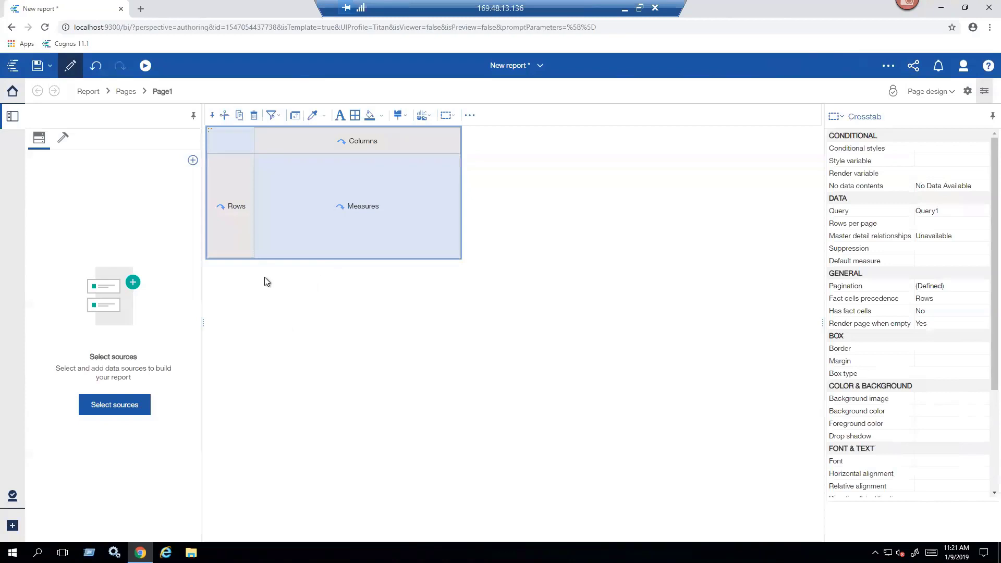
# Add the SAP_B1-Dash package from the Packages folder in Team content as the report's data source.
pyautogui.press('Tab')
pyautogui.press('Return')
pyautogui.scroll(-3, 469, 328)
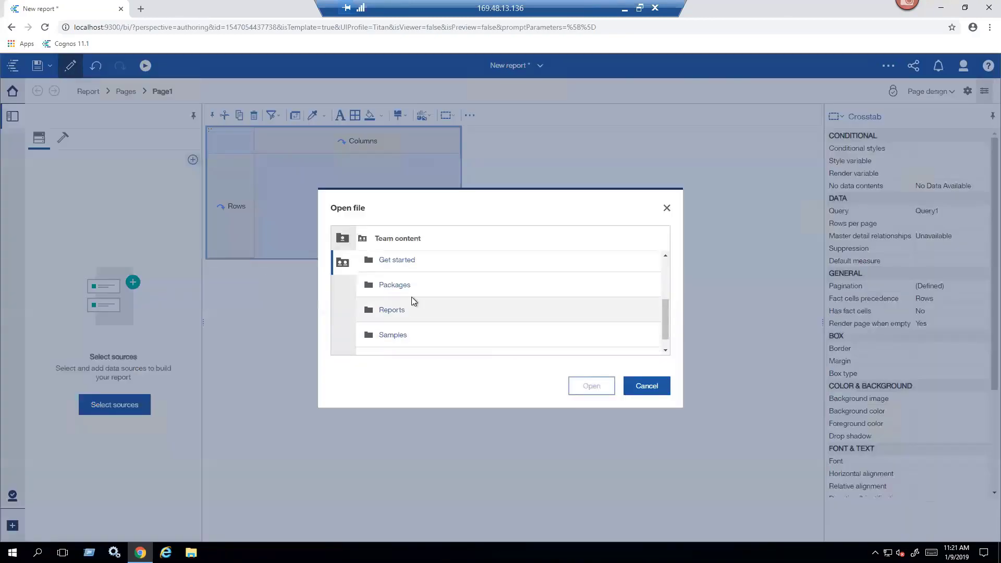
pyautogui.click(403, 291)
pyautogui.scroll(-3, 423, 295)
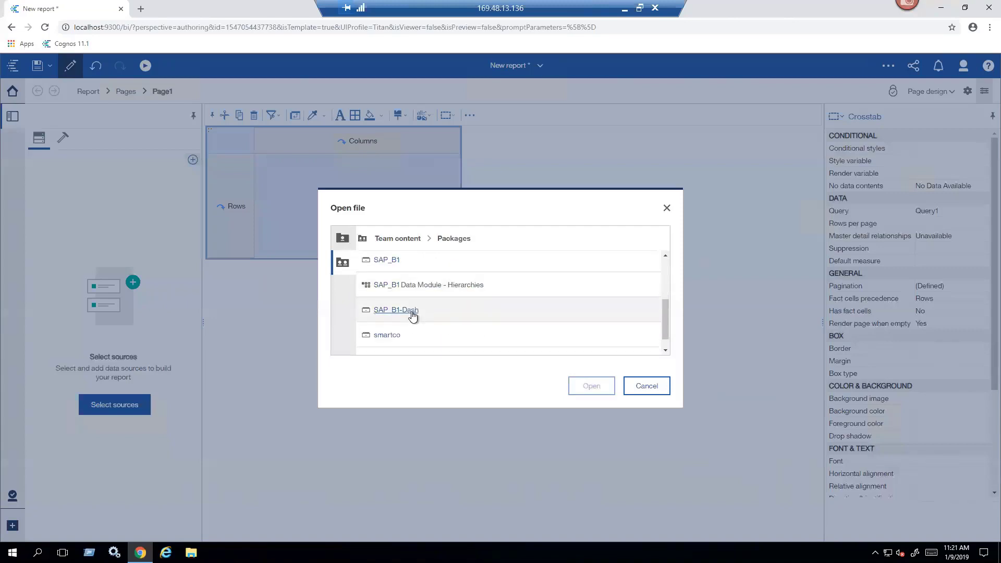
pyautogui.click(413, 312)
pyautogui.click(594, 387)
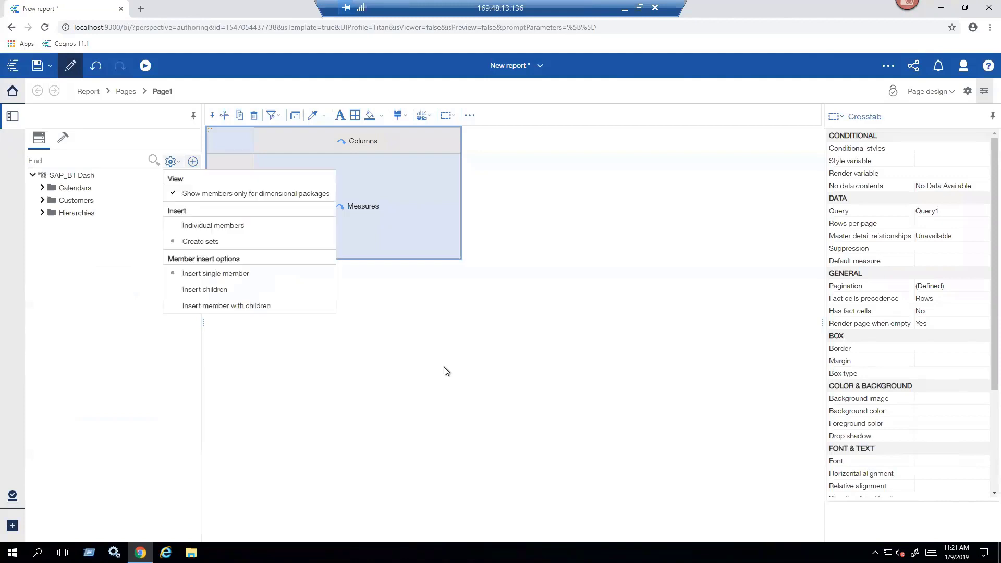
# Browse the source hierarchies, expanding Dates down to the months of 2015 Quarter 1 and Customer Geographies down to the USA states.
pyautogui.click(42, 213)
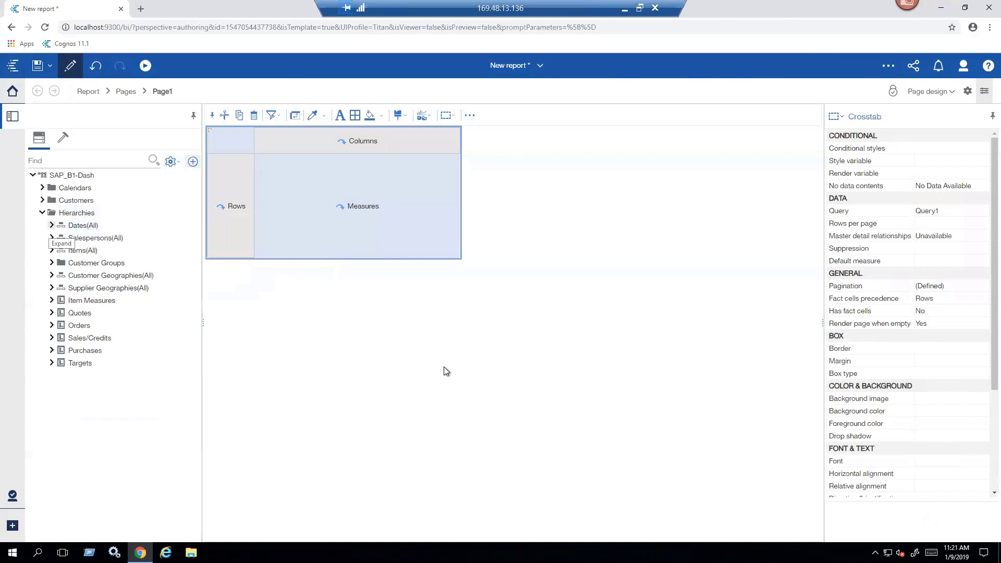
pyautogui.click(52, 225)
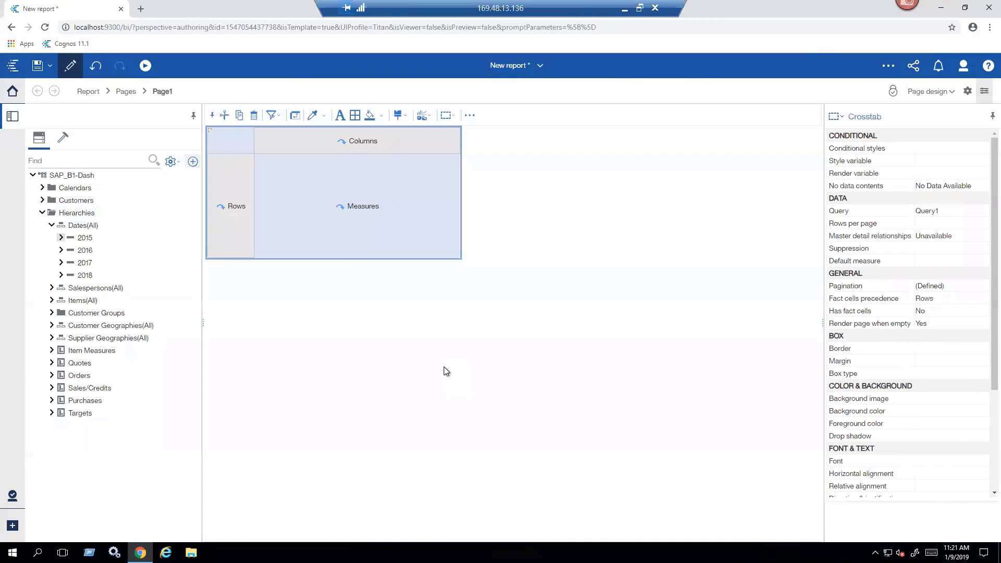
pyautogui.press('Right')
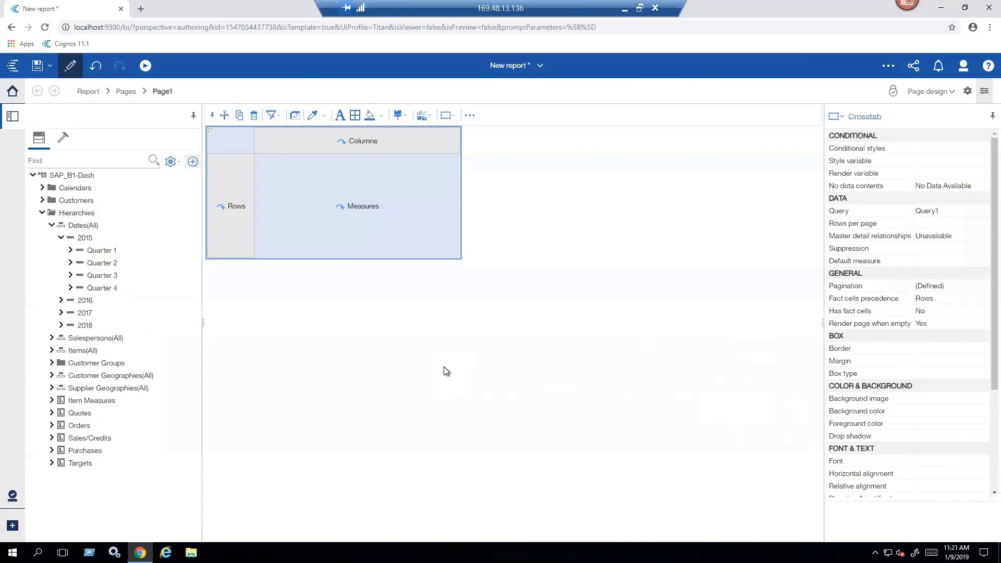
pyautogui.press('Down')
pyautogui.press('Right')
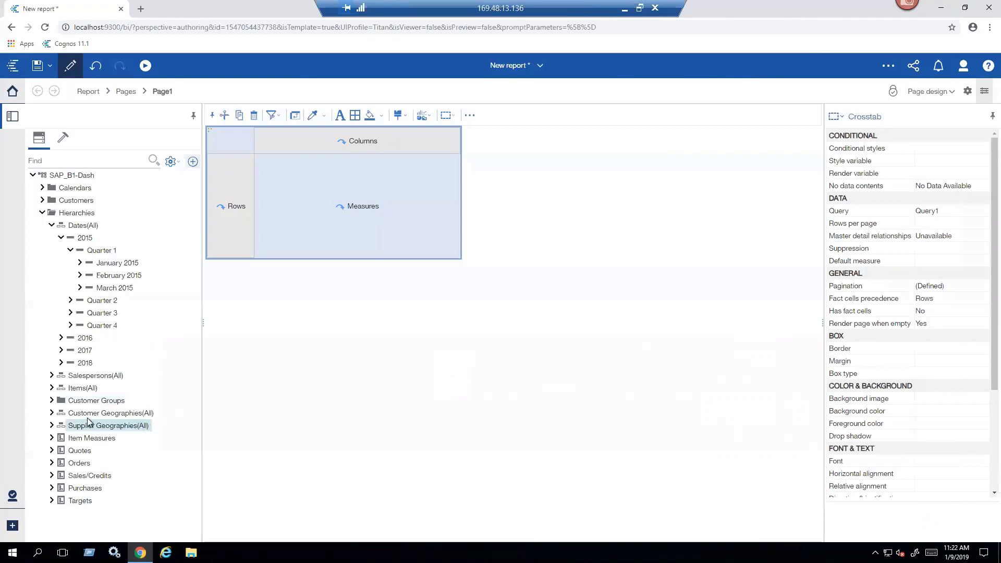
pyautogui.click(52, 413)
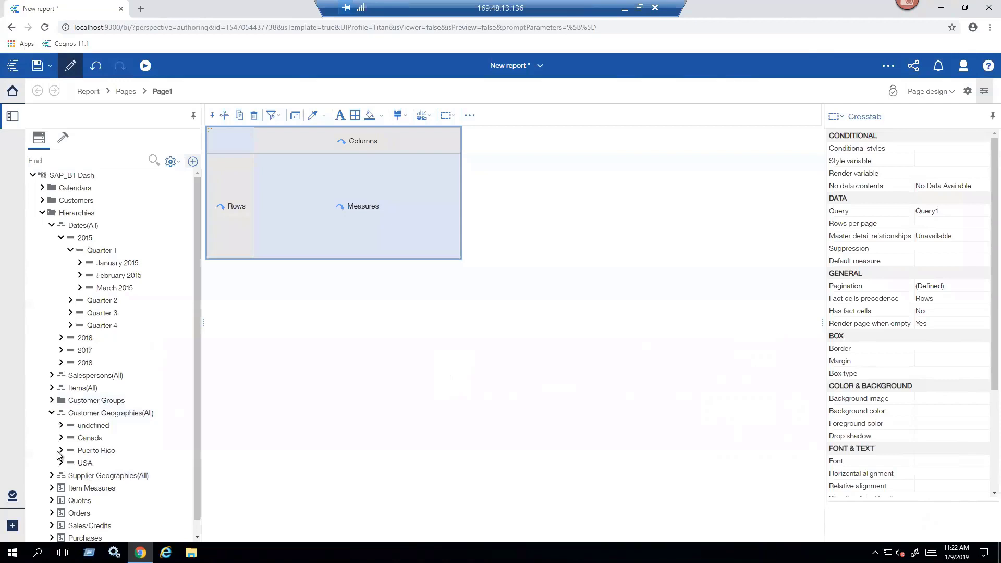
pyautogui.click(61, 463)
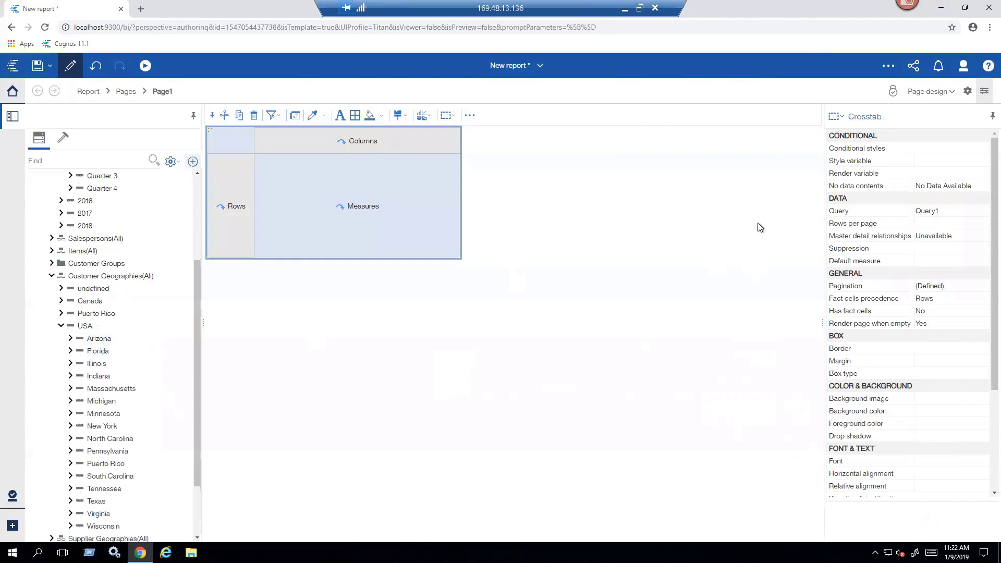
# Switch to page preview and place the years 2015 through 2018 from Dates in the crosstab's columns.
pyautogui.press('Down')
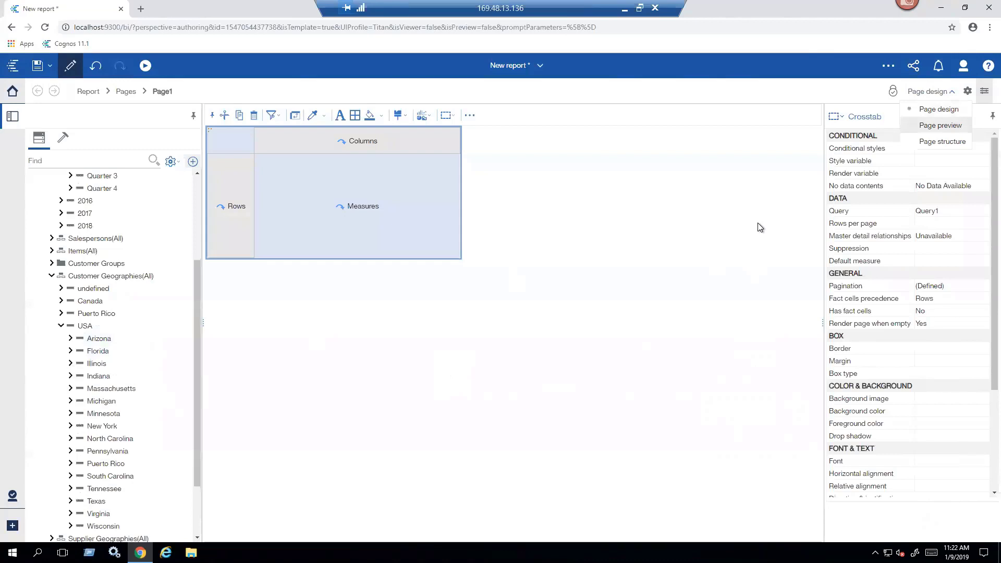
pyautogui.press('Return')
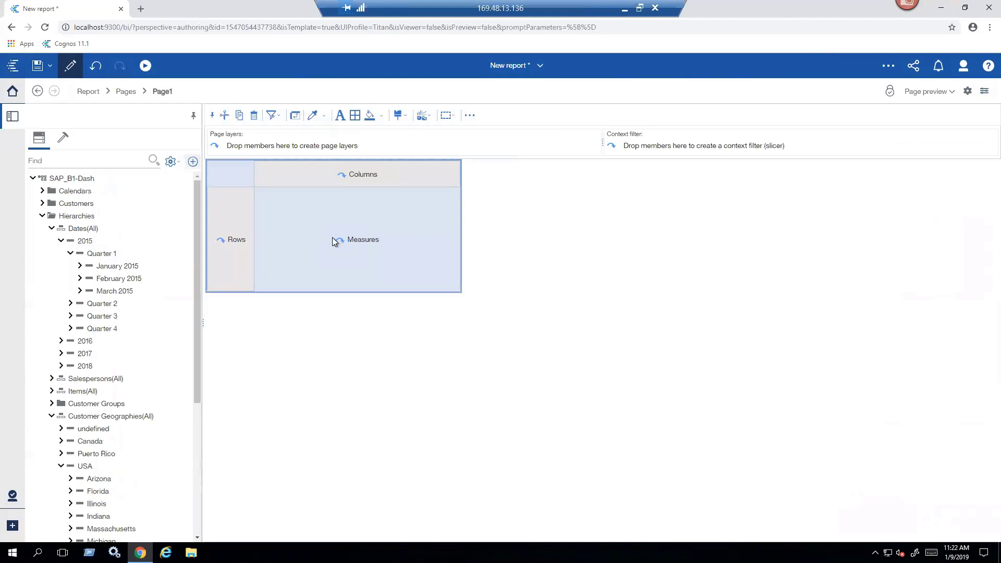
pyautogui.click(61, 240)
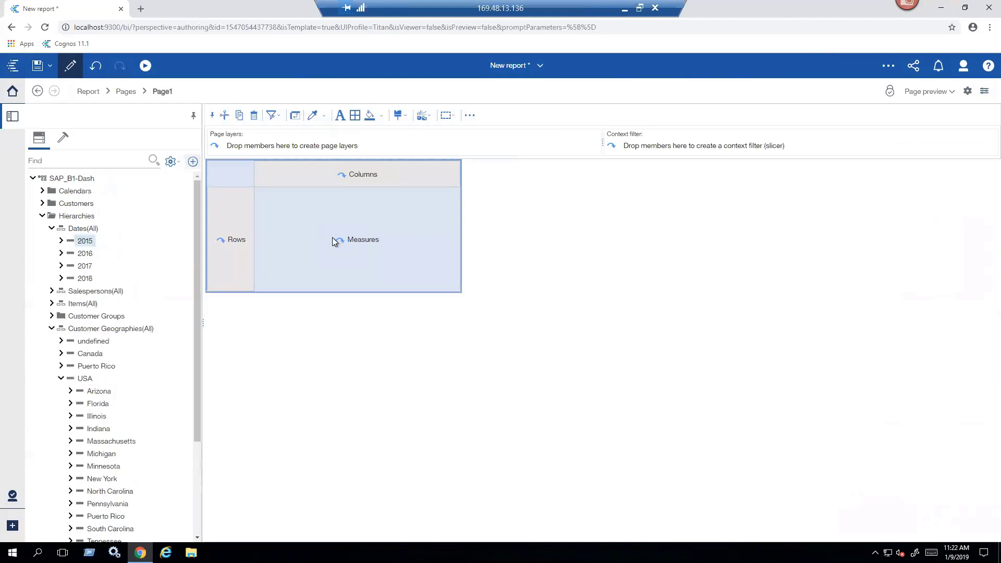
pyautogui.keyDown('ctrl'); pyautogui.click(84, 277); pyautogui.keyUp('ctrl')
pyautogui.keyDown('shift'); pyautogui.click(85, 253); pyautogui.keyUp('shift')
pyautogui.moveTo(85, 253); pyautogui.dragTo(318, 173)
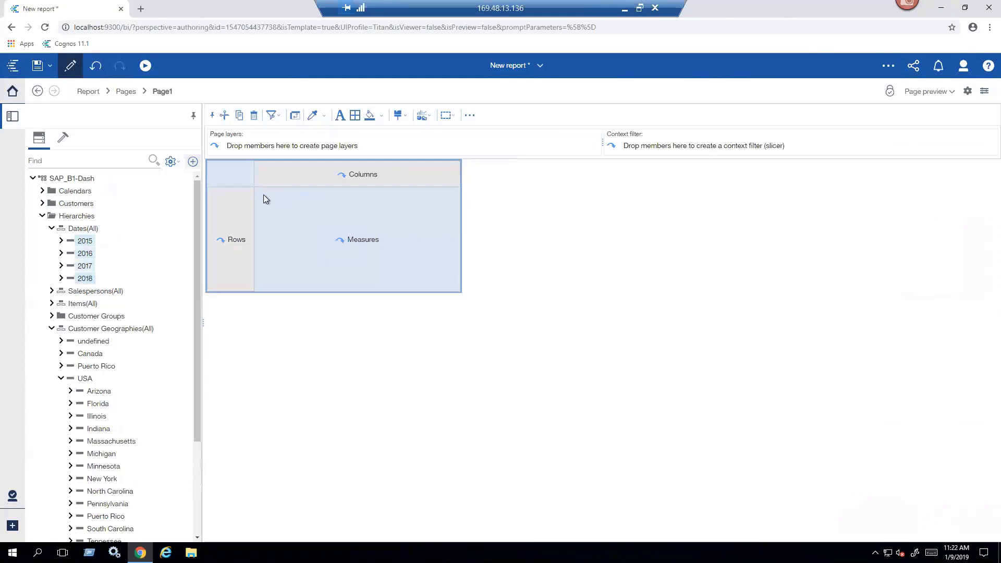
pyautogui.moveTo(263, 195); pyautogui.dragTo(321, 173)
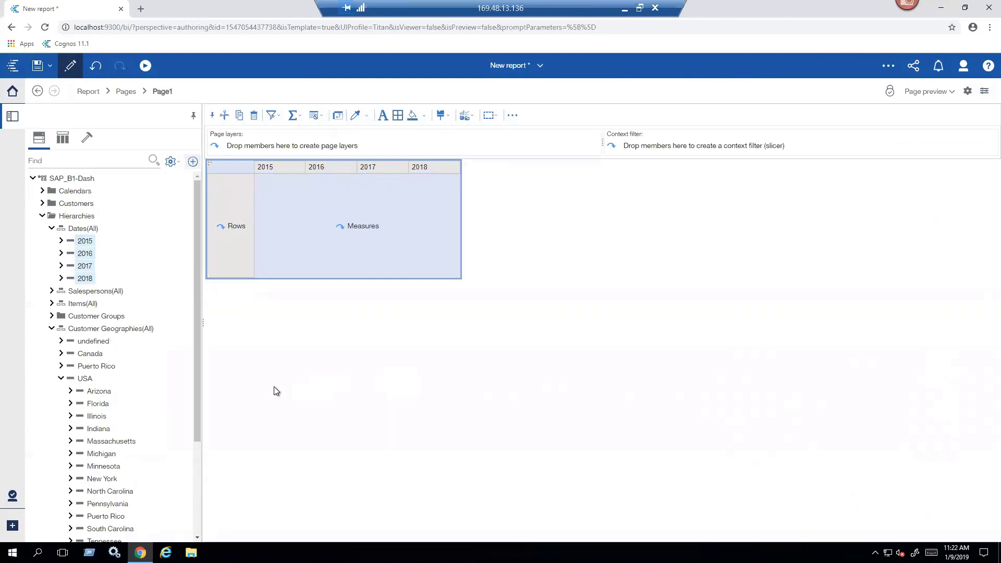
# Place USA from Customer Geographies in the crosstab's rows and Net Sales $ from Sales/Credits as its measure.
pyautogui.click(58, 380)
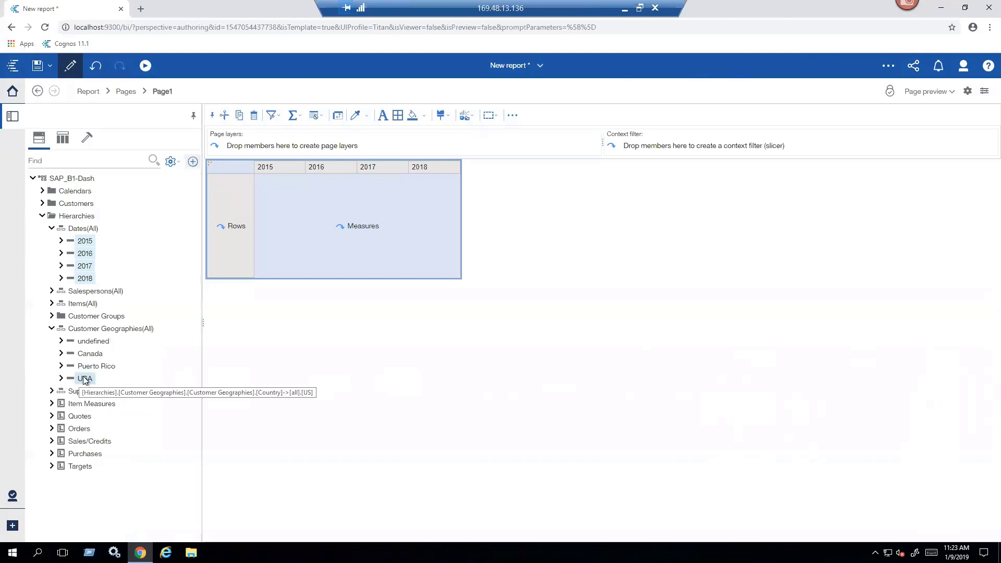
pyautogui.moveTo(85, 379); pyautogui.dragTo(230, 224)
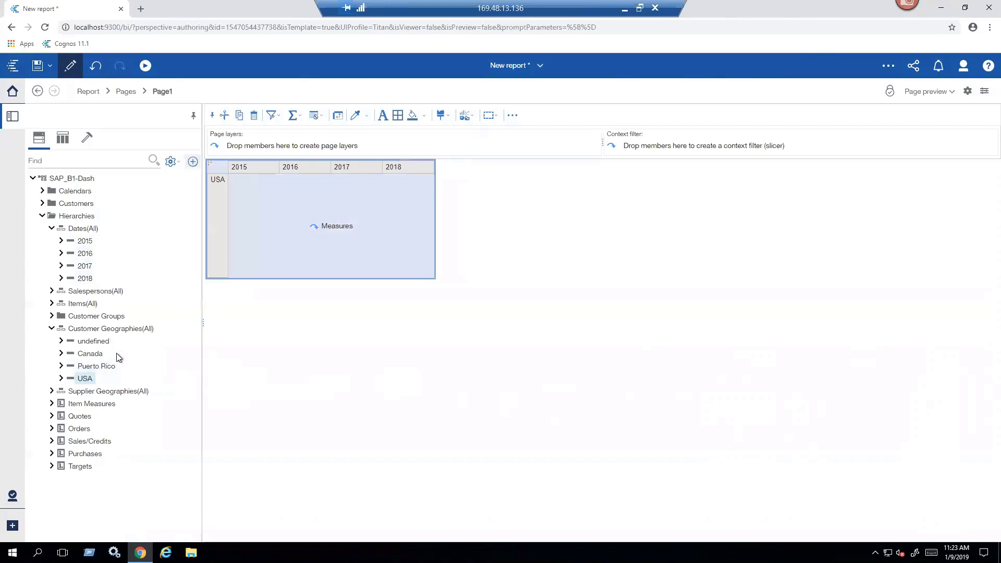
pyautogui.click(51, 441)
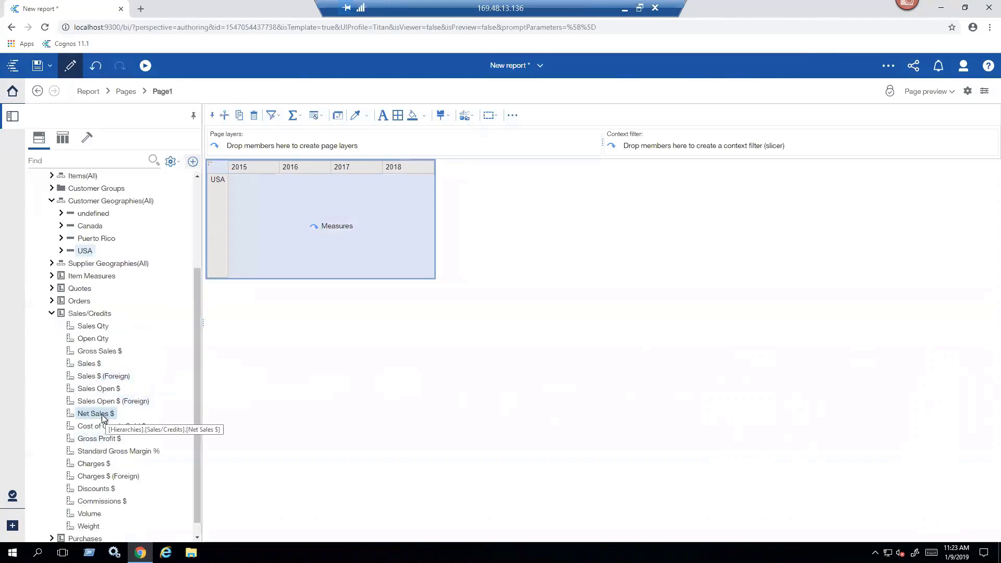
pyautogui.moveTo(98, 414); pyautogui.dragTo(328, 239)
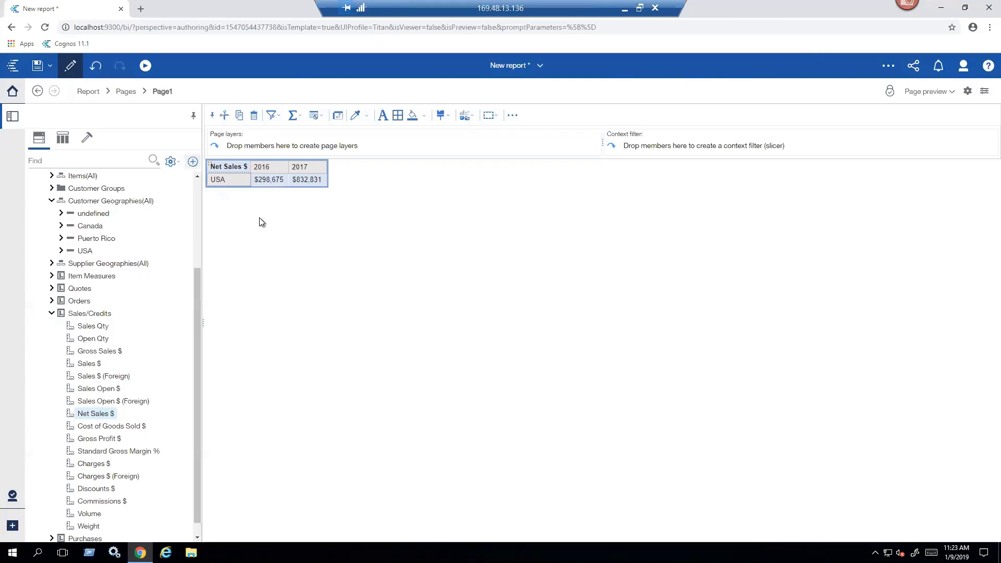
# Drill down on the USA row to its states, and try drilling 2016 into quarters before undoing that drill.
pyautogui.doubleClick(218, 179)
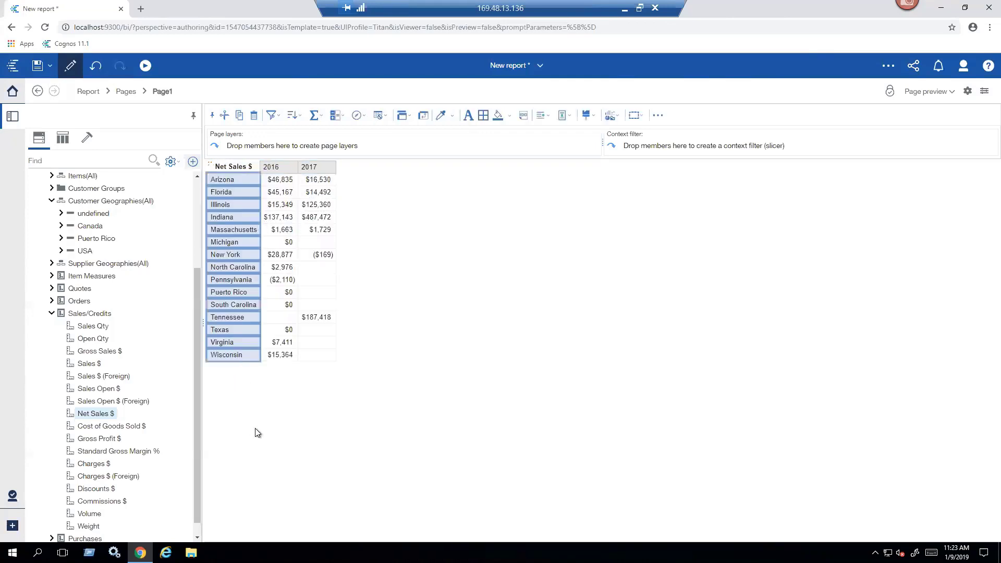
pyautogui.doubleClick(277, 170)
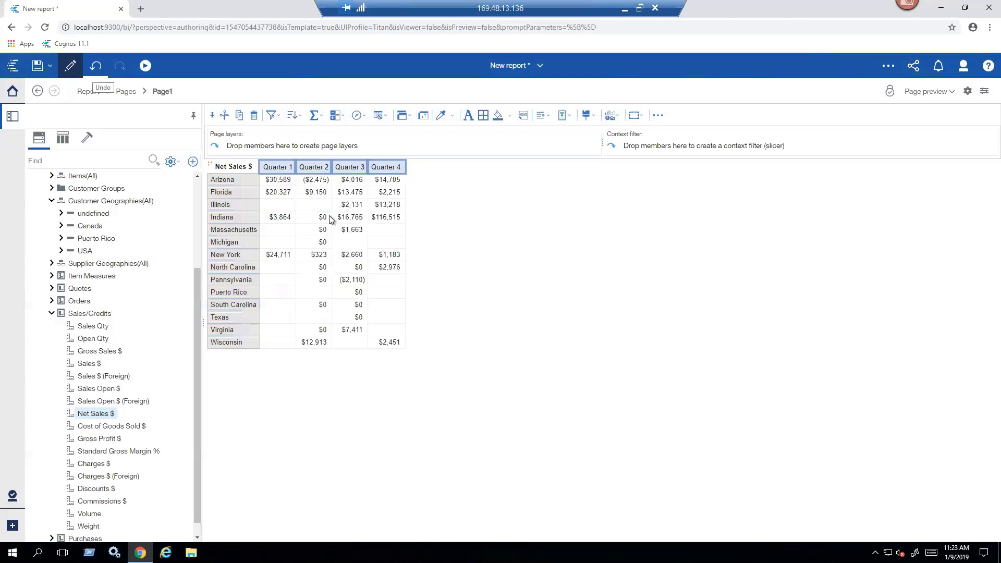
pyautogui.hotkey('ctrl', 'z')
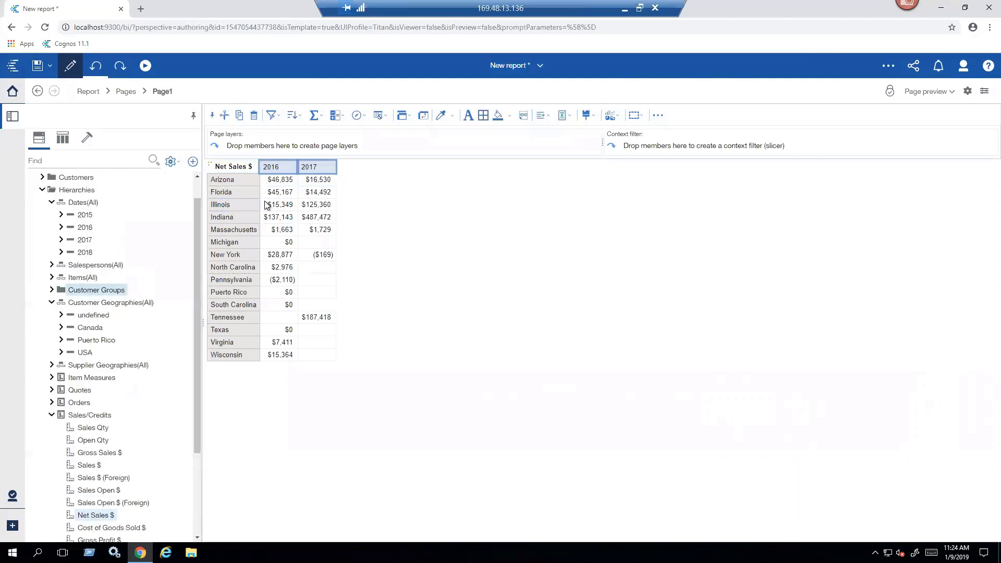
# Nest Items(All) inside the state rows and drill it down to the individual product groups.
pyautogui.click(51, 278)
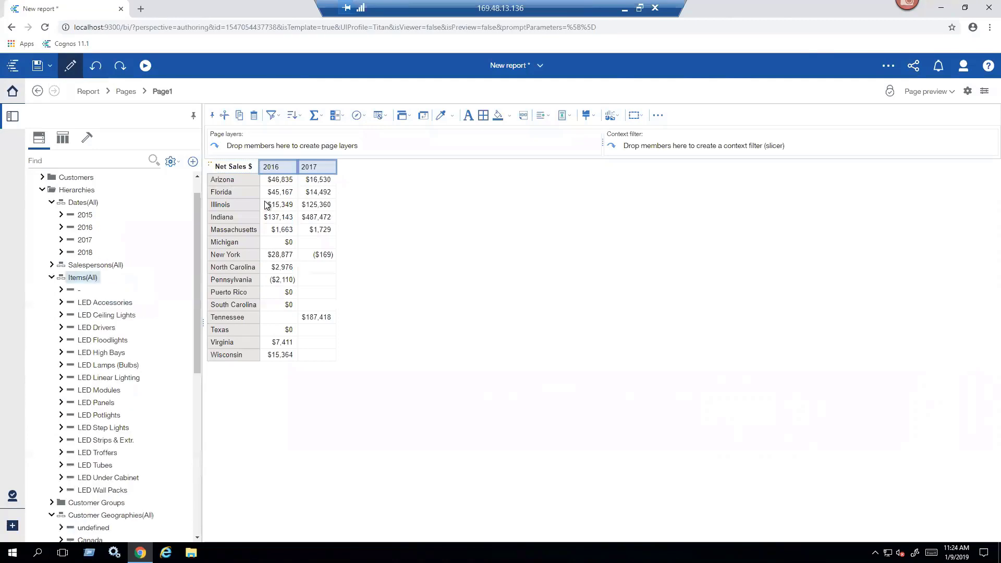
pyautogui.moveTo(83, 277); pyautogui.dragTo(265, 205)
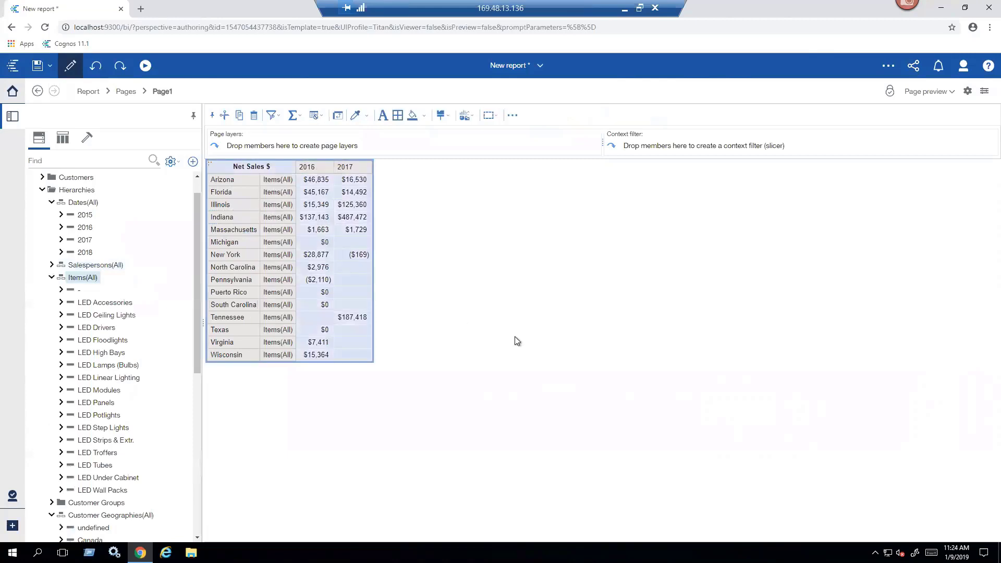
pyautogui.doubleClick(276, 179)
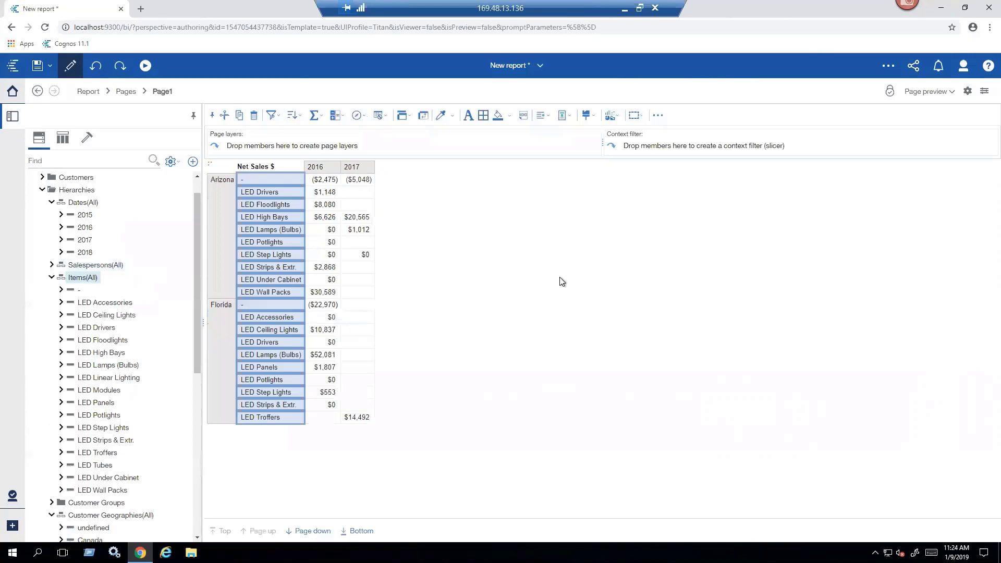
# Add a Total summary to the crosstab's net sales values.
pyautogui.click(310, 182)
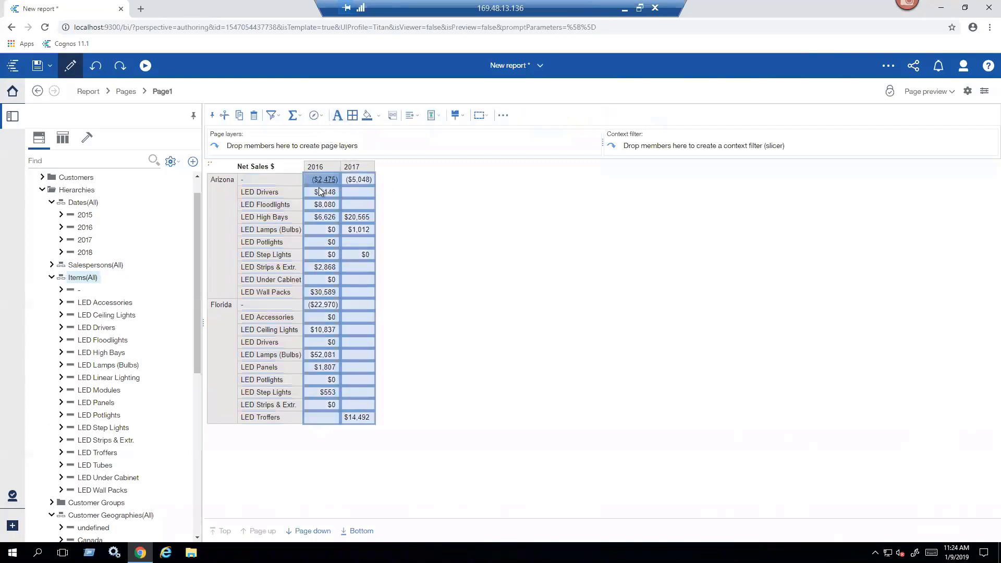
pyautogui.click(302, 121)
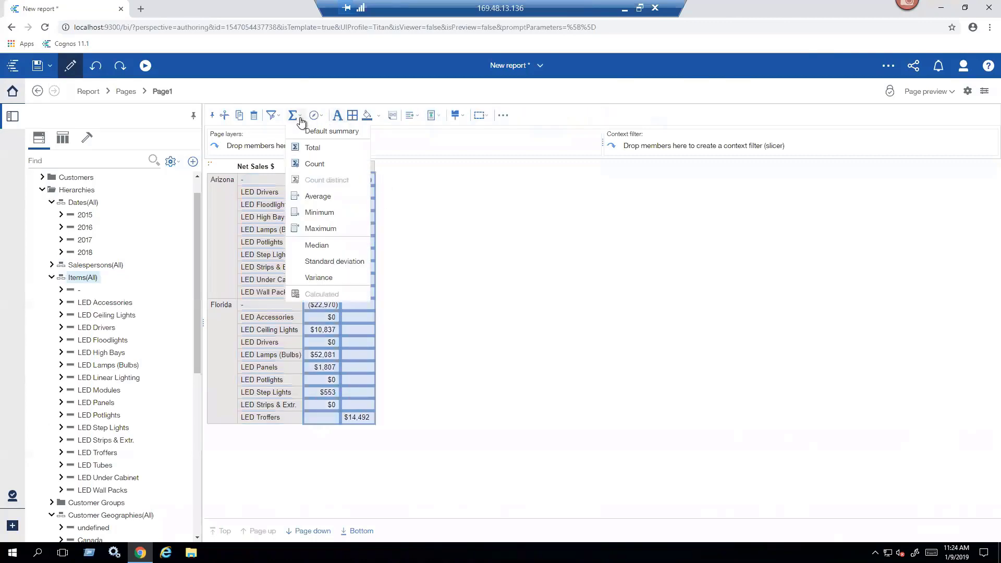
pyautogui.click(315, 149)
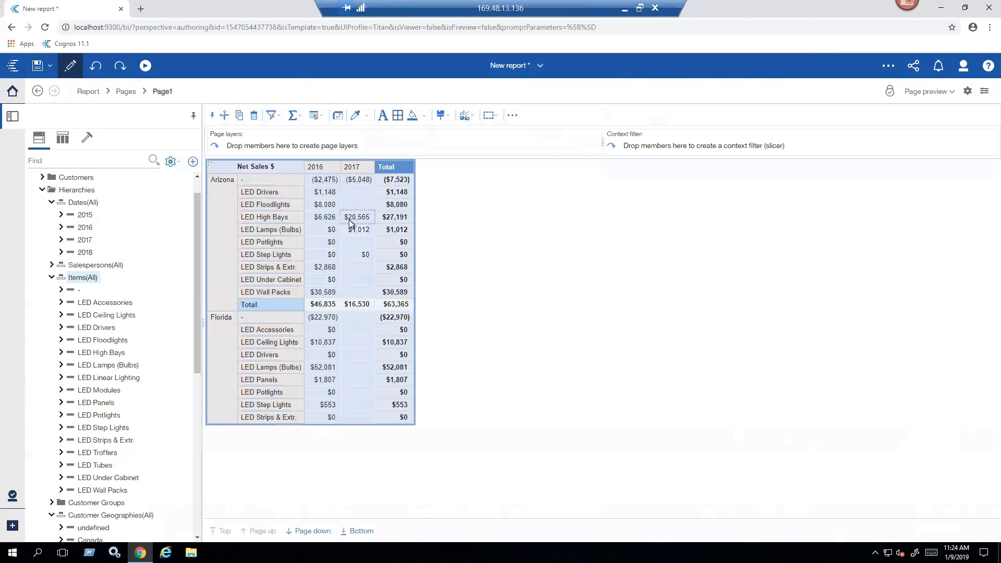
# Drill down on the 2016 column to its quarters and insert a calculated column adding Quarter 3 + Quarter 4.
pyautogui.doubleClick(320, 172)
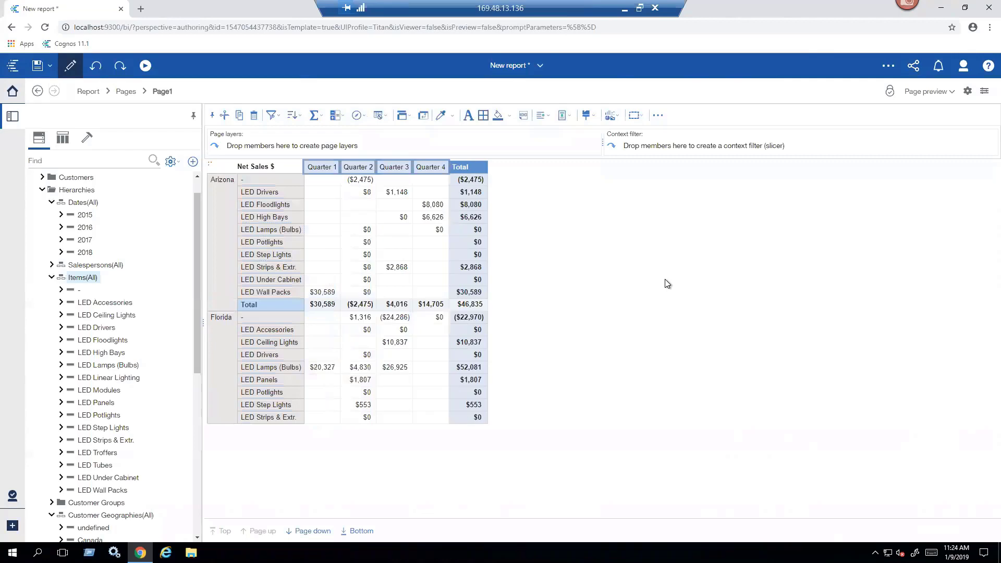
pyautogui.click(390, 168)
pyautogui.keyDown('ctrl'); pyautogui.click(429, 170); pyautogui.keyUp('ctrl')
pyautogui.click(342, 118)
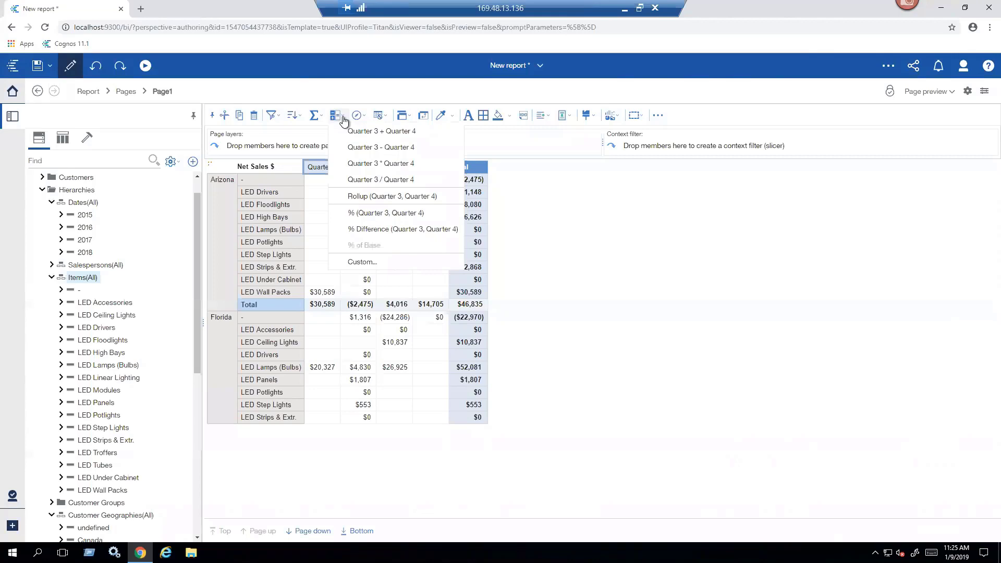
pyautogui.click(381, 132)
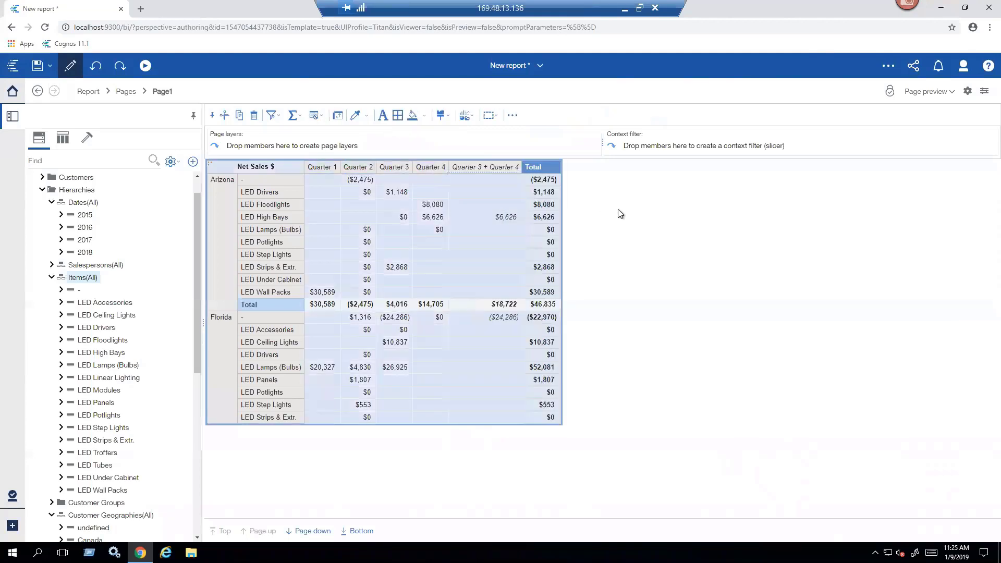
# Set the data item label of the Quarter 3 + Quarter 4 column to 2H.
pyautogui.click(499, 169)
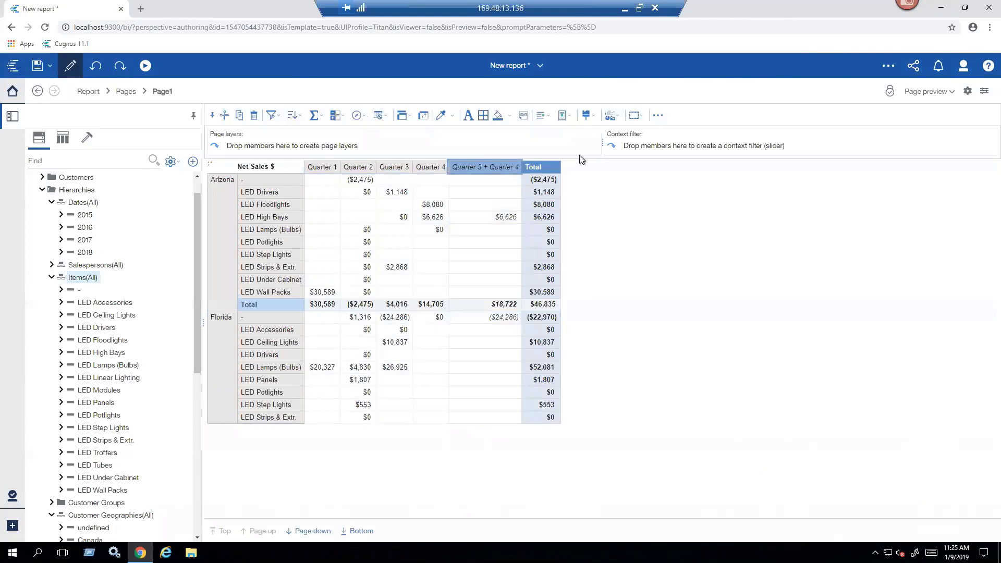
pyautogui.click(657, 116)
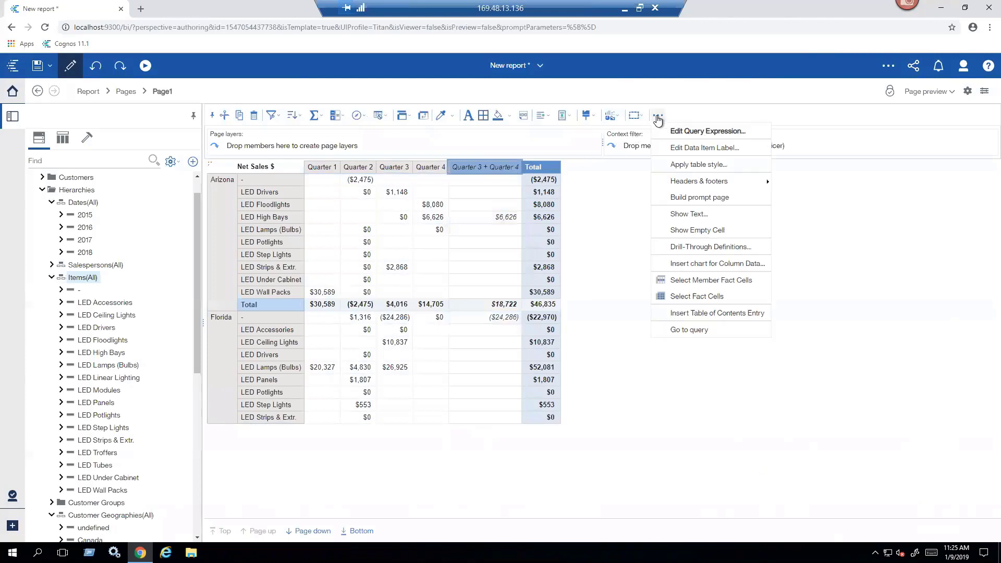
pyautogui.click(701, 149)
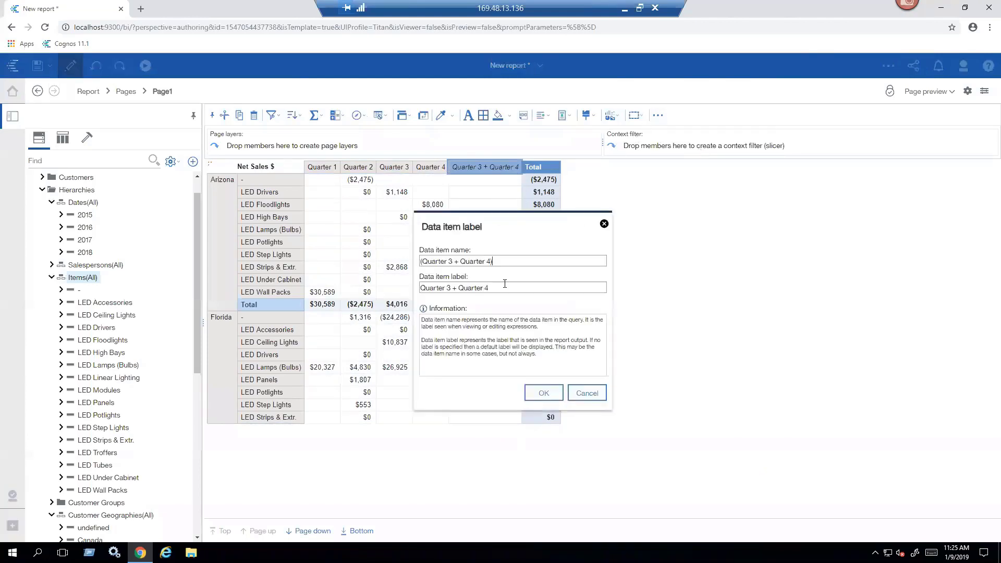
pyautogui.moveTo(505, 283); pyautogui.dragTo(395, 286)
pyautogui.write('2H')
pyautogui.click(544, 393)
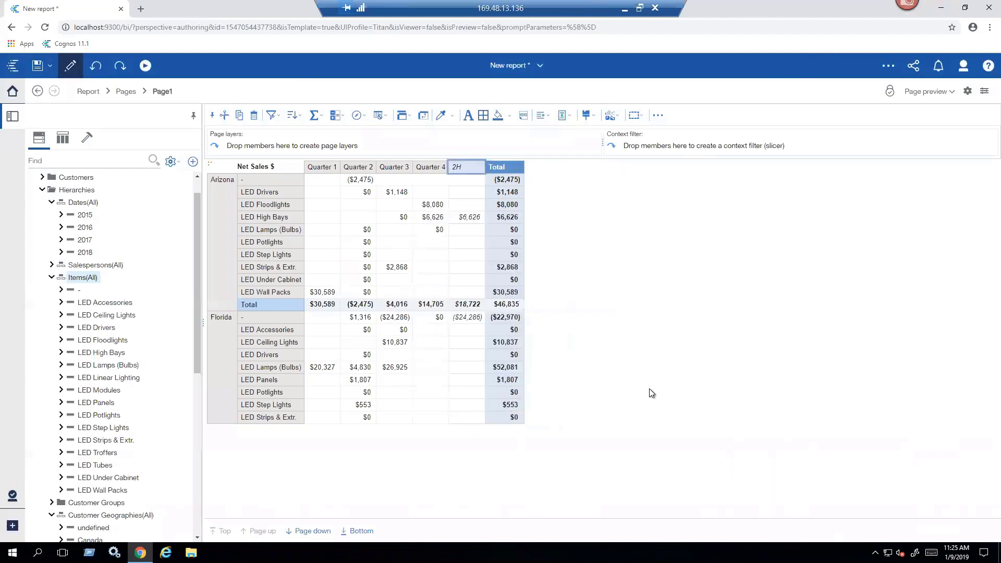
# Go to the next page of the crosstab preview.
pyautogui.click(311, 534)
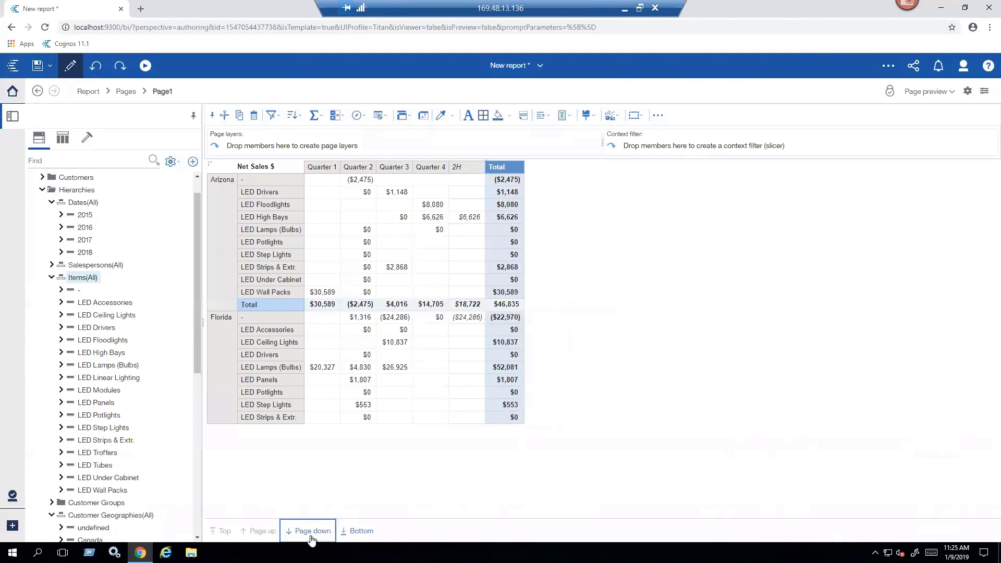